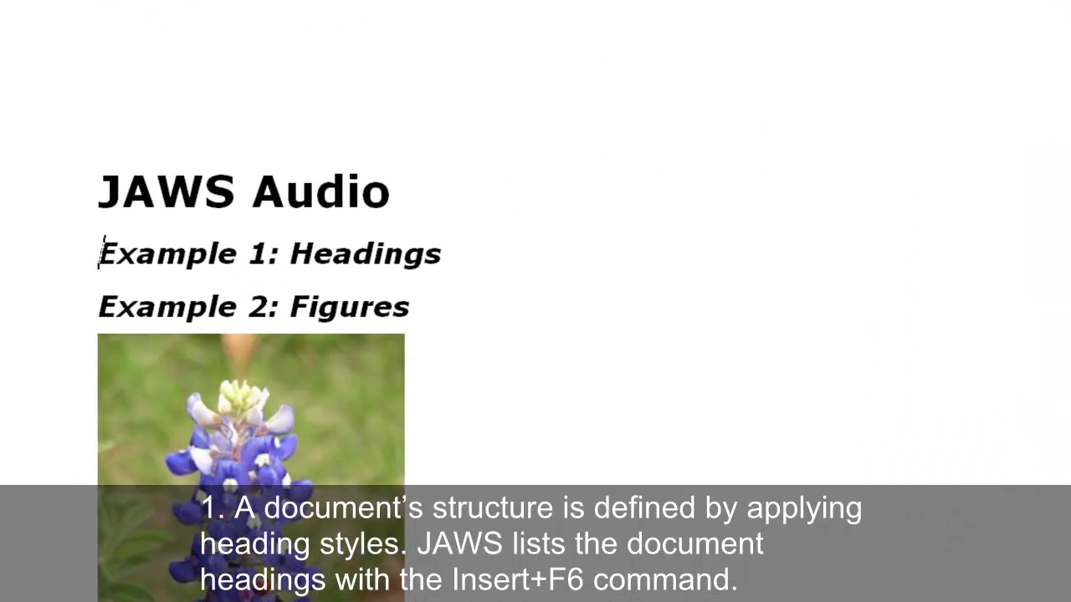
# Step: In the JAWS Heading List, step through Example 1: Headings, Example 2: Figures and Example 3: Hyperlinks
pyautogui.press('Insert+F6')
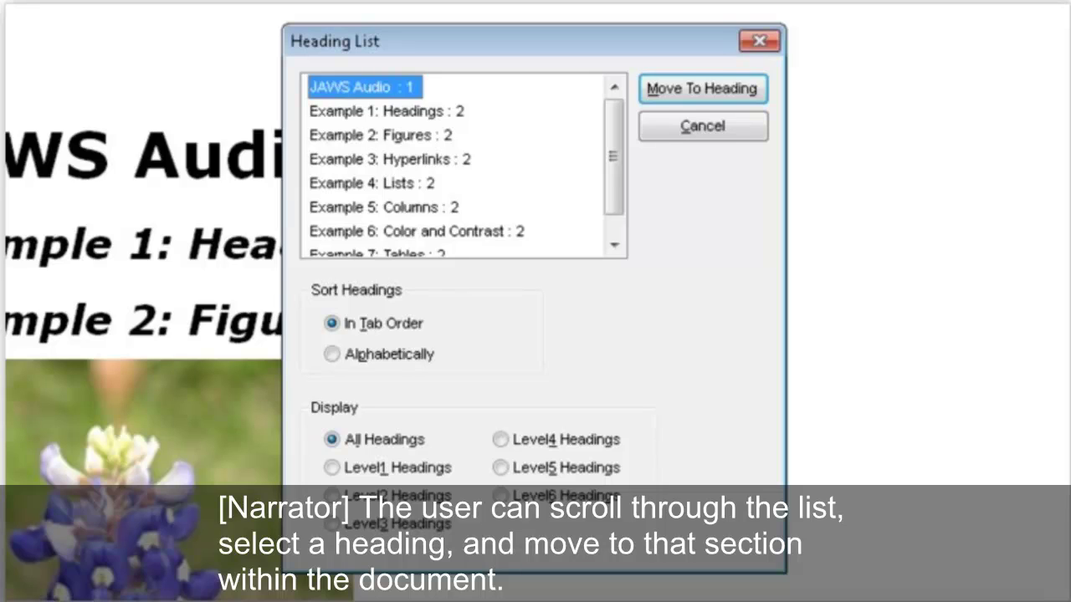
pyautogui.click(387, 110)
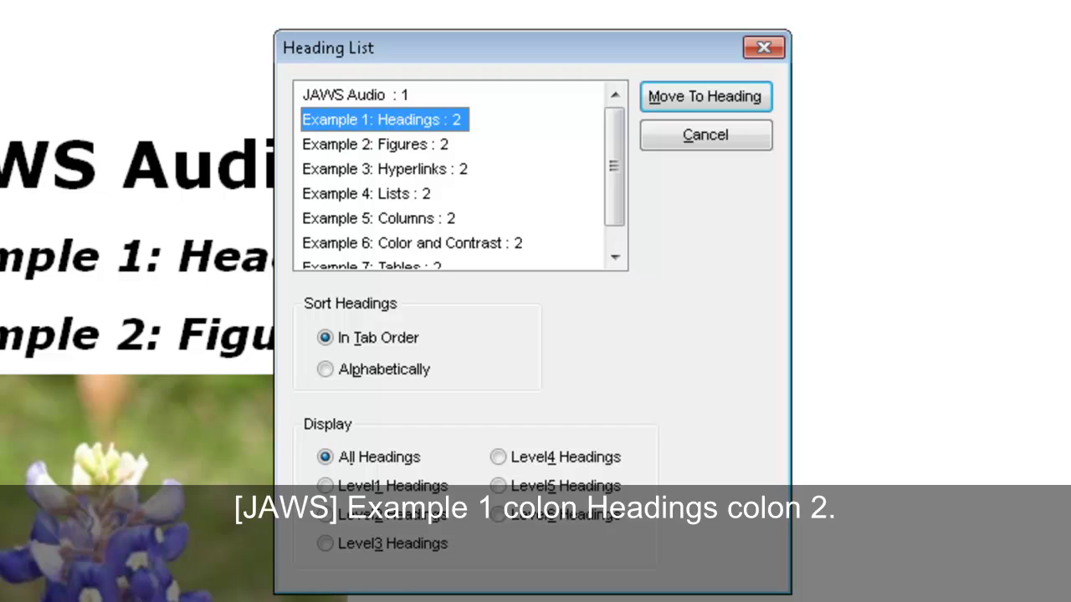
pyautogui.click(378, 144)
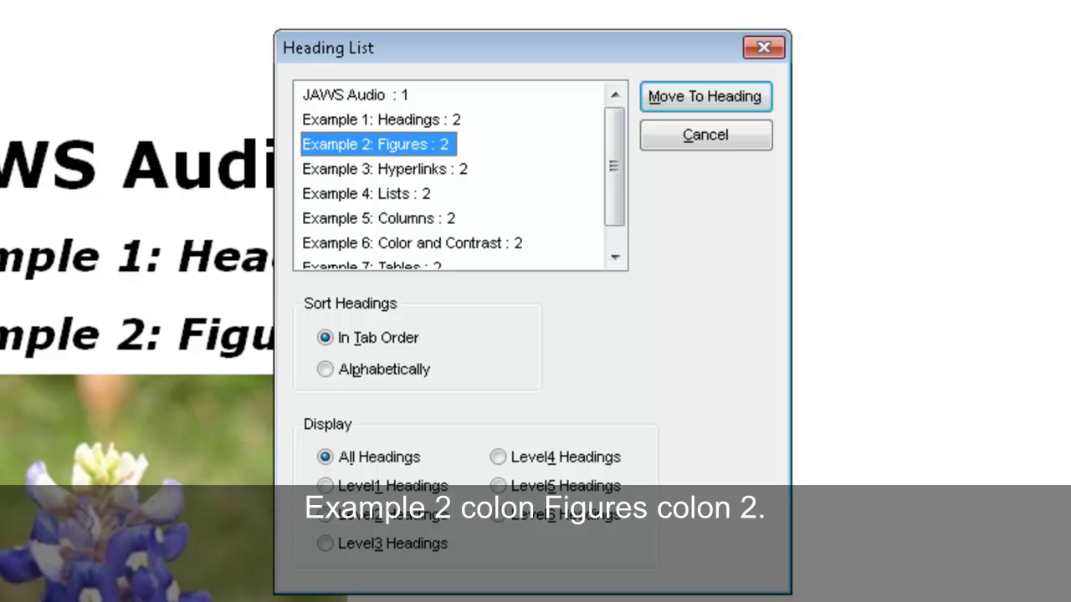
pyautogui.click(385, 169)
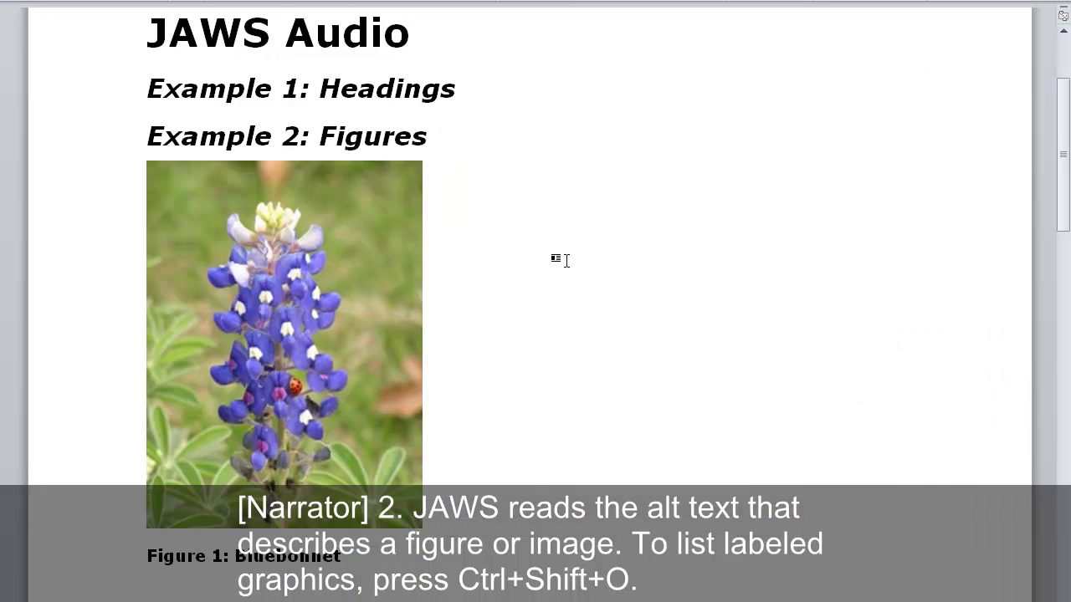
# Step: Go to the fairly complicated chart from the JAWS Inline Objects list (Ctrl+Shift+O)
pyautogui.hotkey('ctrl', 'shift', 'o')
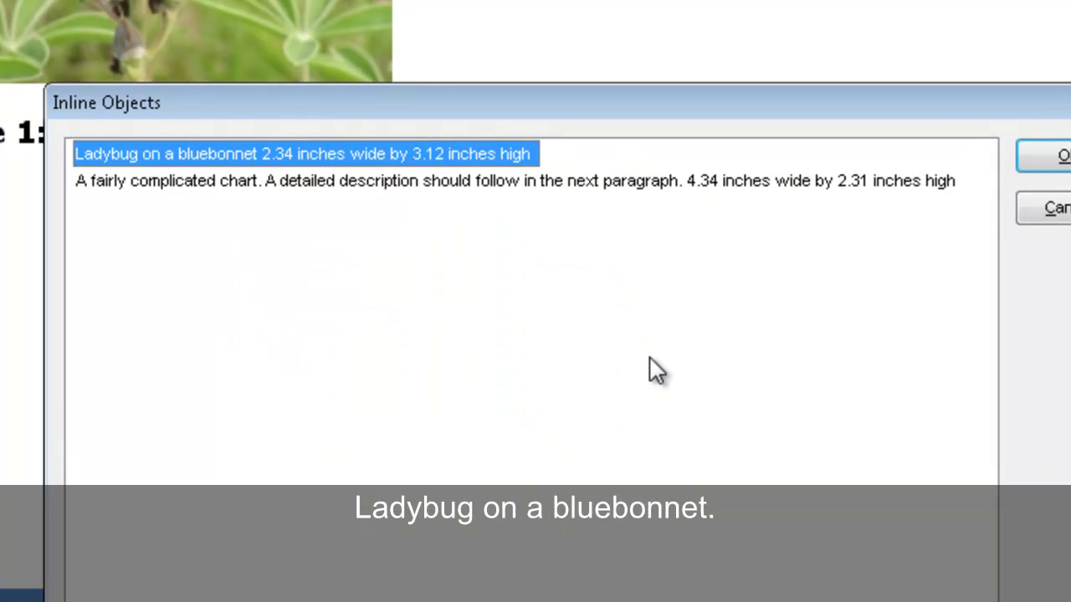
pyautogui.press('Down')
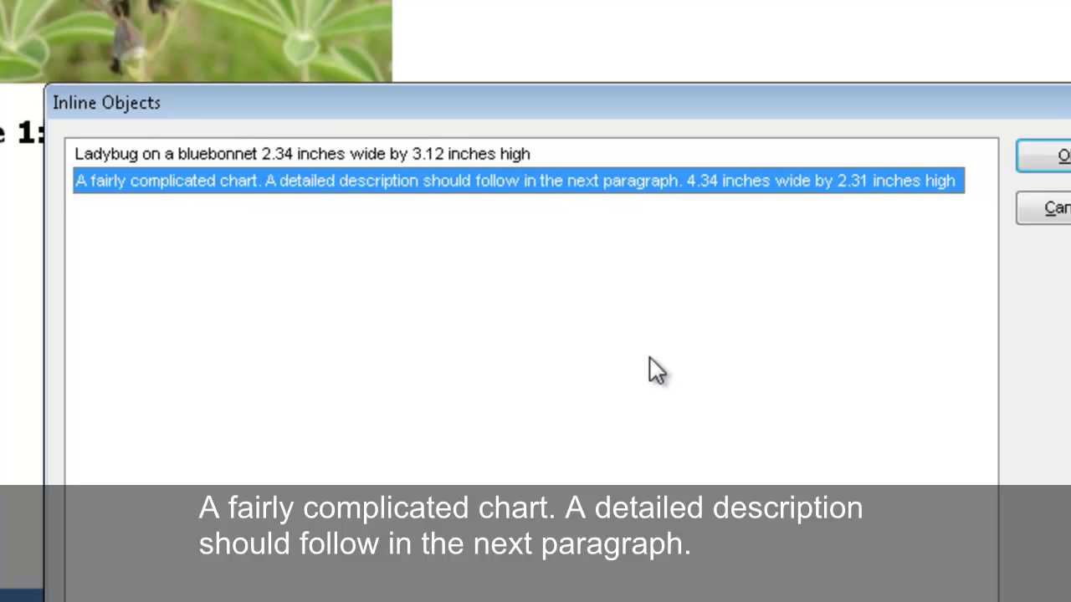
pyautogui.press('Return')
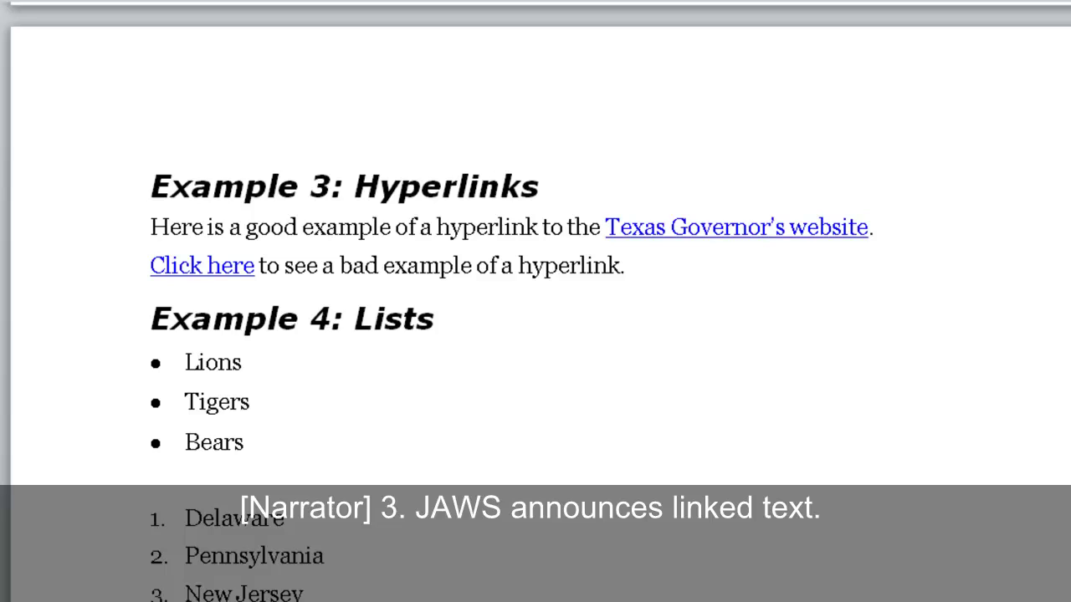
# Step: Read the governor's website and Click here lines, then select Texas Governor's website in the Links List
pyautogui.press('Down')
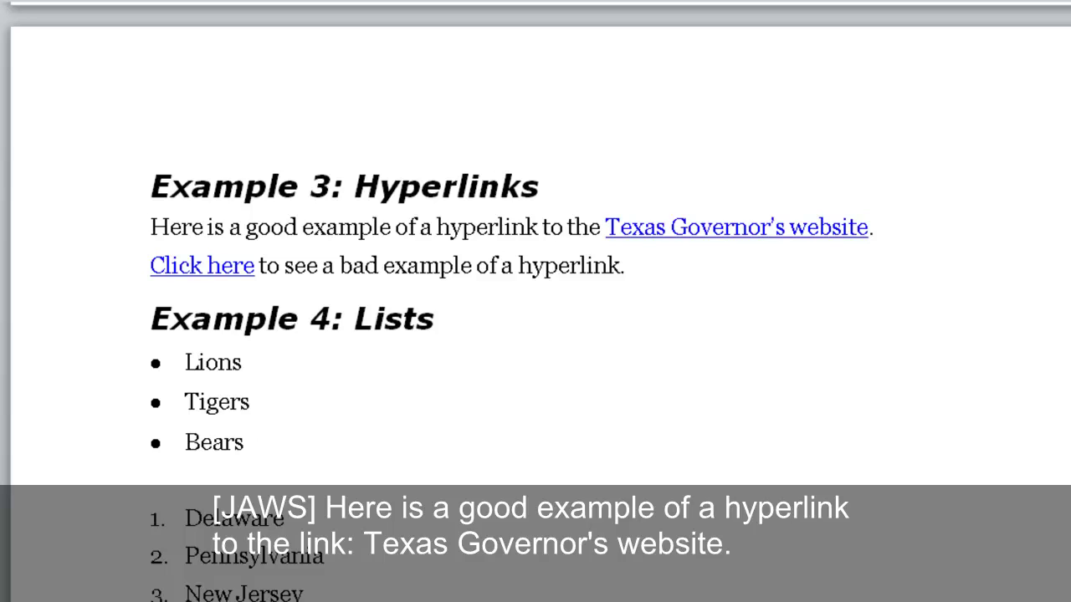
pyautogui.press('Down')
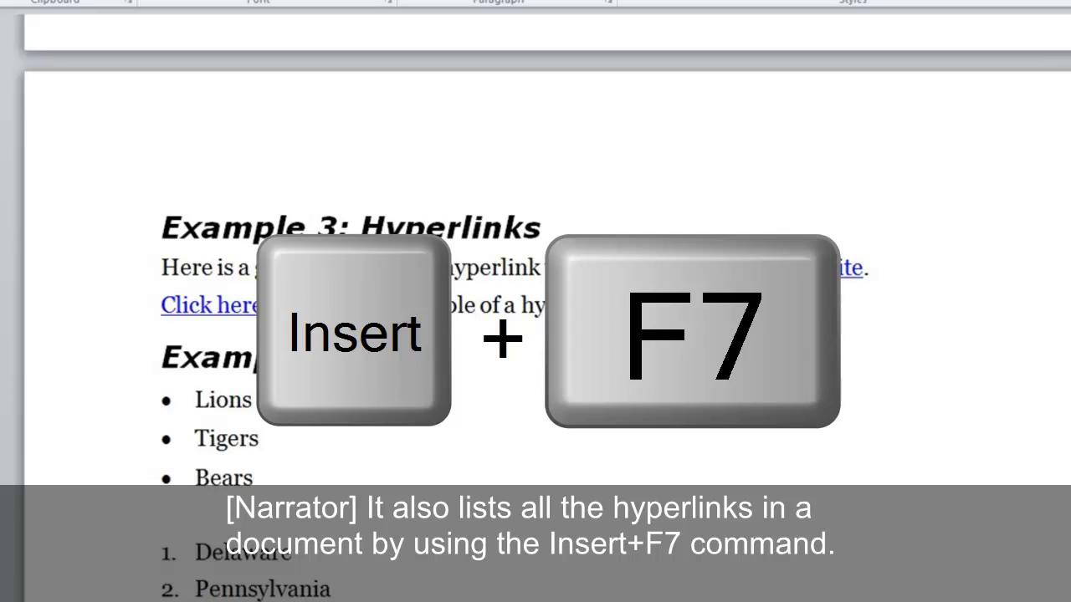
pyautogui.press('Insert+F7')
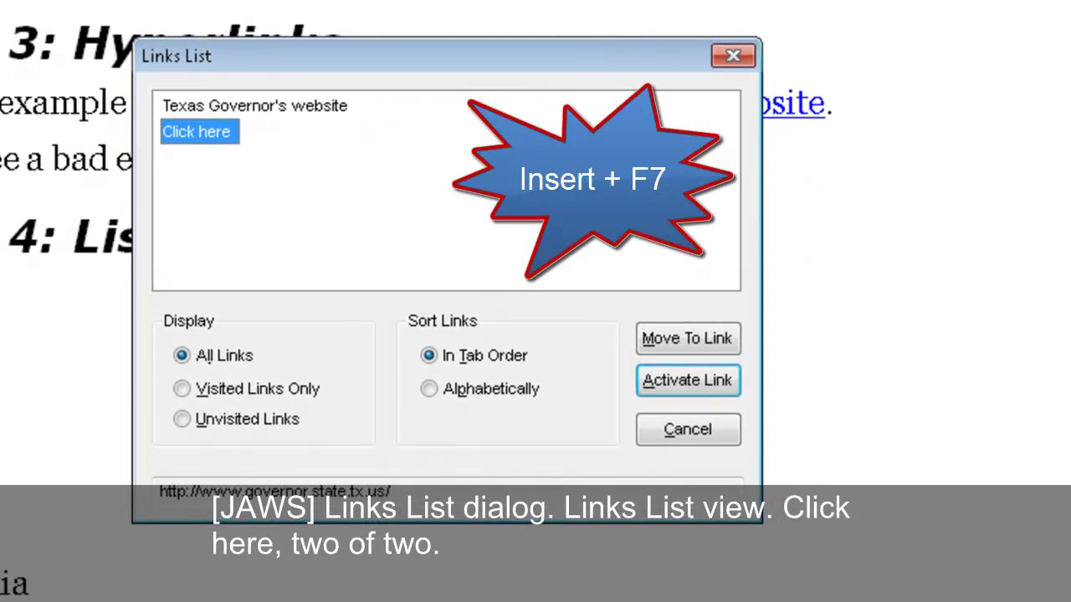
pyautogui.press('Up')
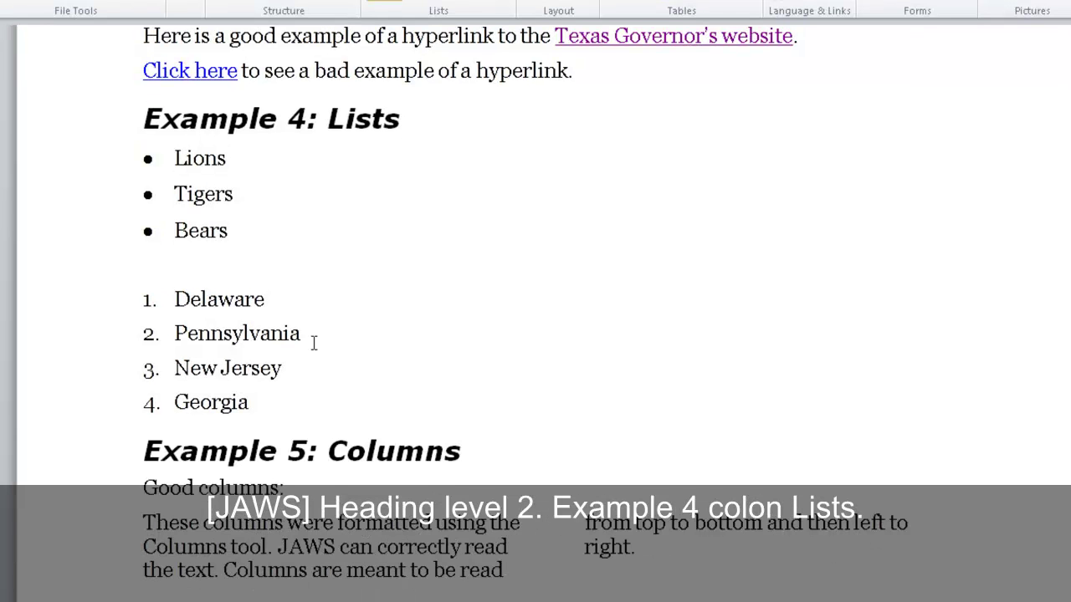
pyautogui.press('Insert+Down')
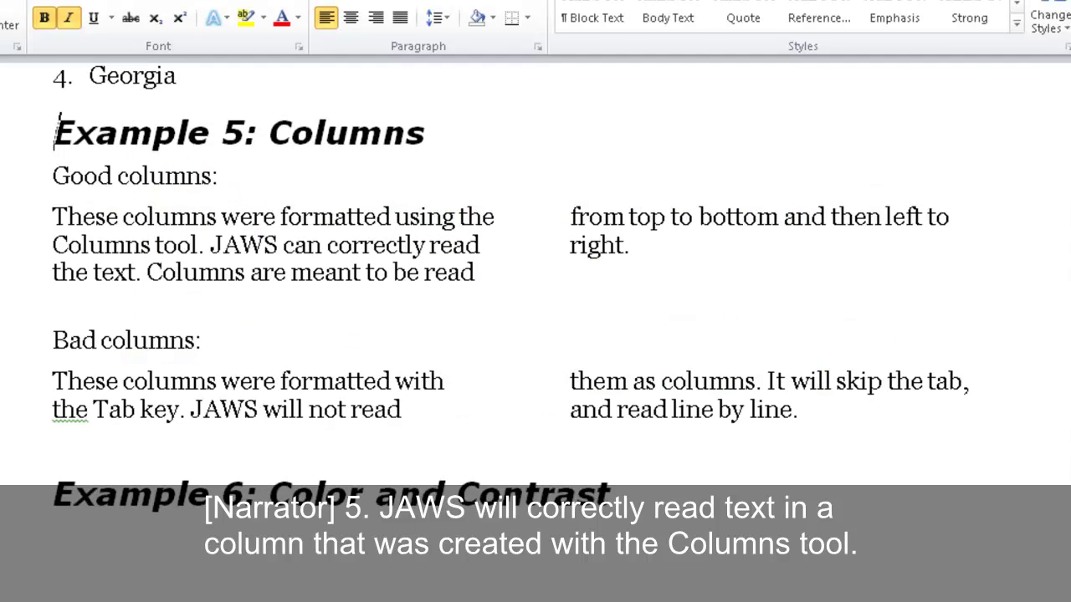
# Step: Move down to the first line of the Example 5: Columns text
pyautogui.press('Down')
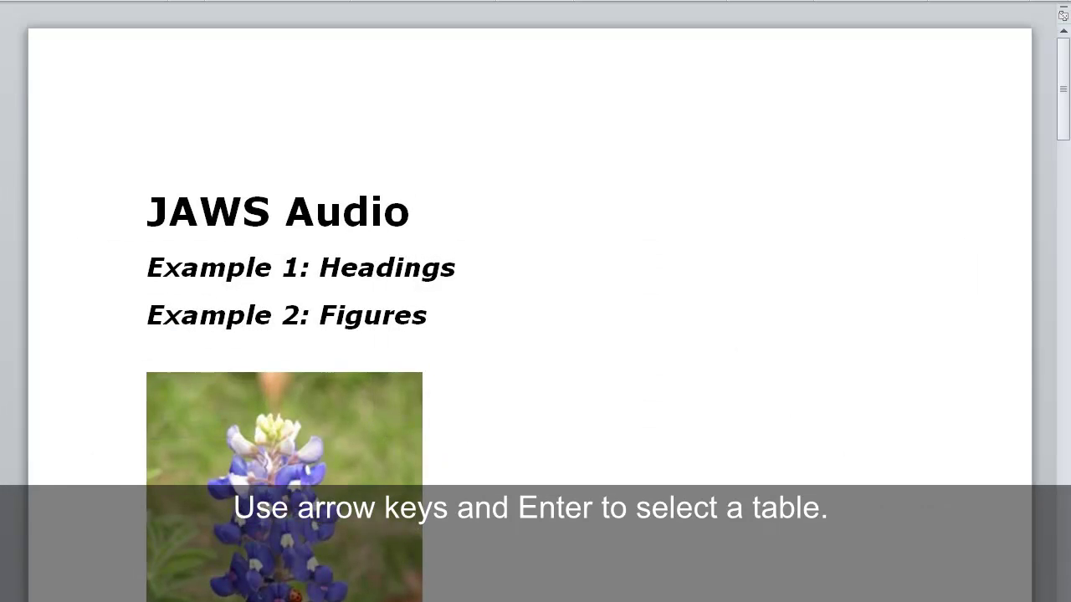
# Step: In JAWS List Tables, move from the Table 2 entry back up to the first table
pyautogui.press('ctrl+Insert+t')
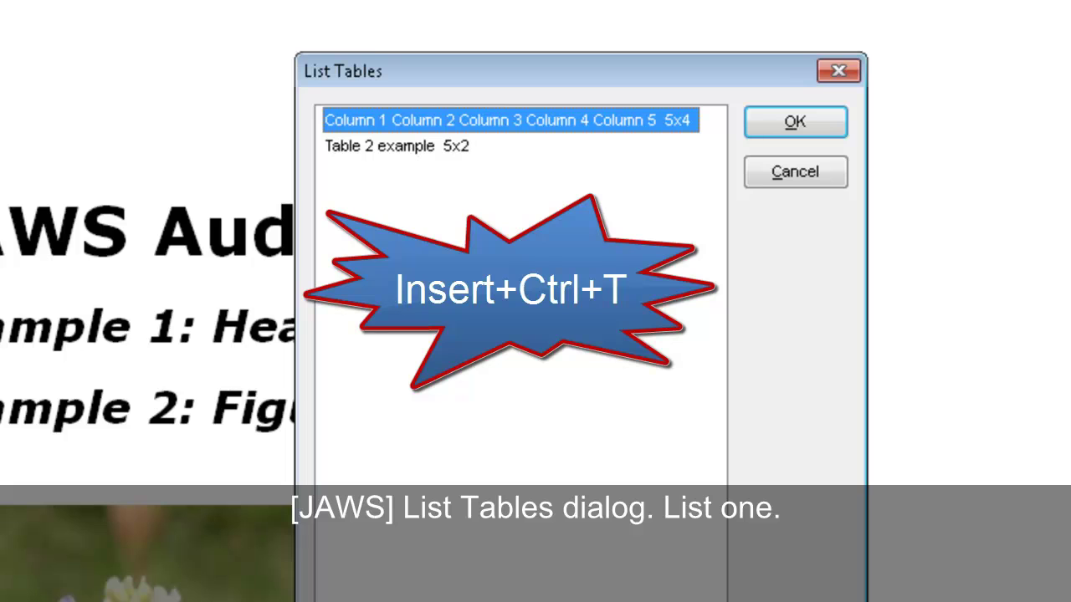
pyautogui.press('Down')
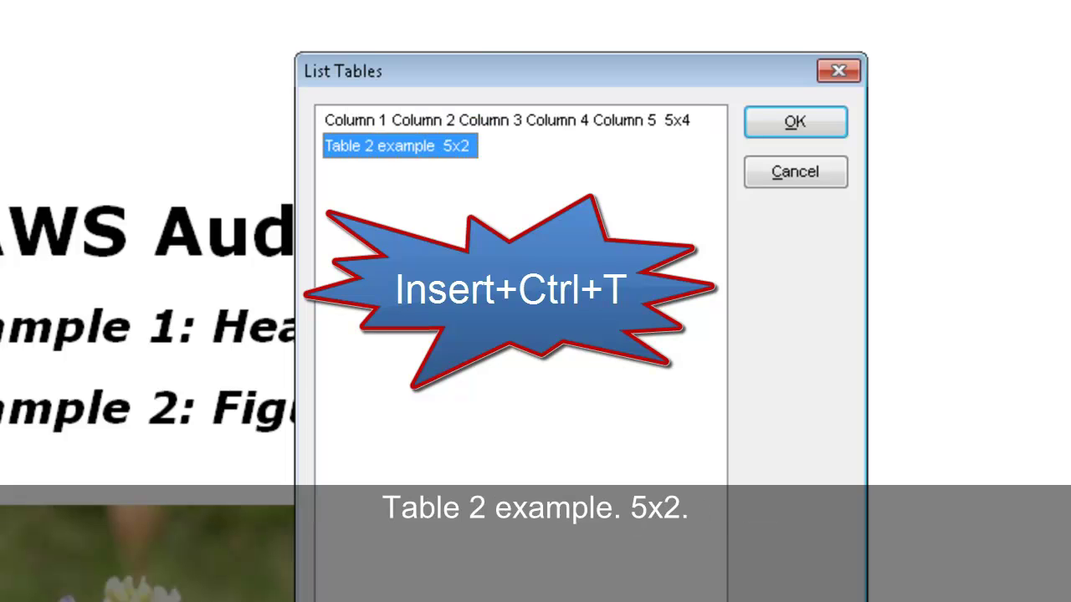
pyautogui.press('Up')
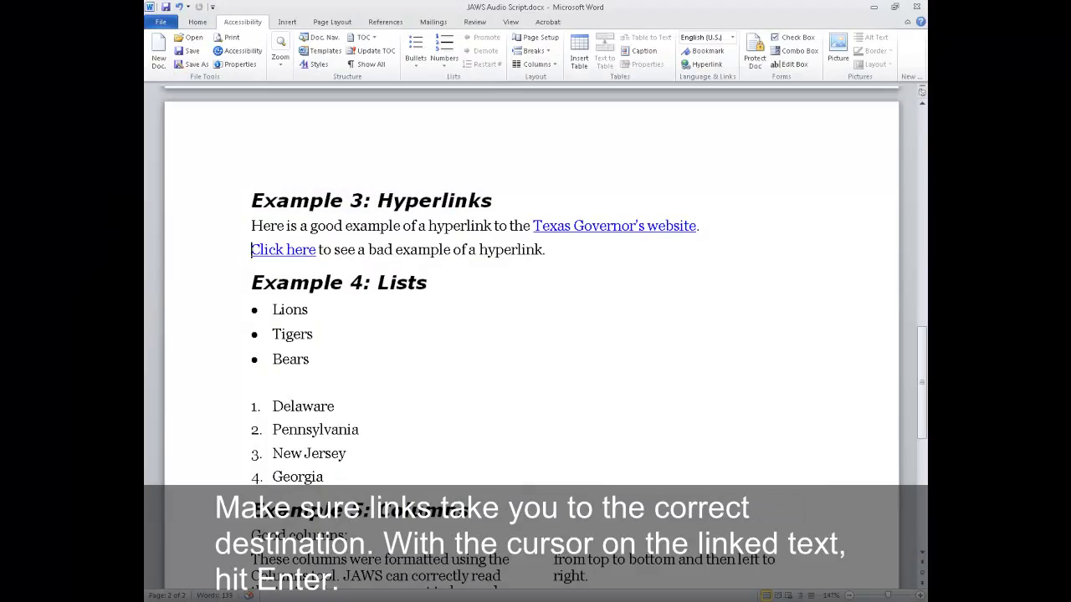
# Step: Select and activate the Texas Governor's website link from the JAWS Links List
pyautogui.press('Insert+F7')
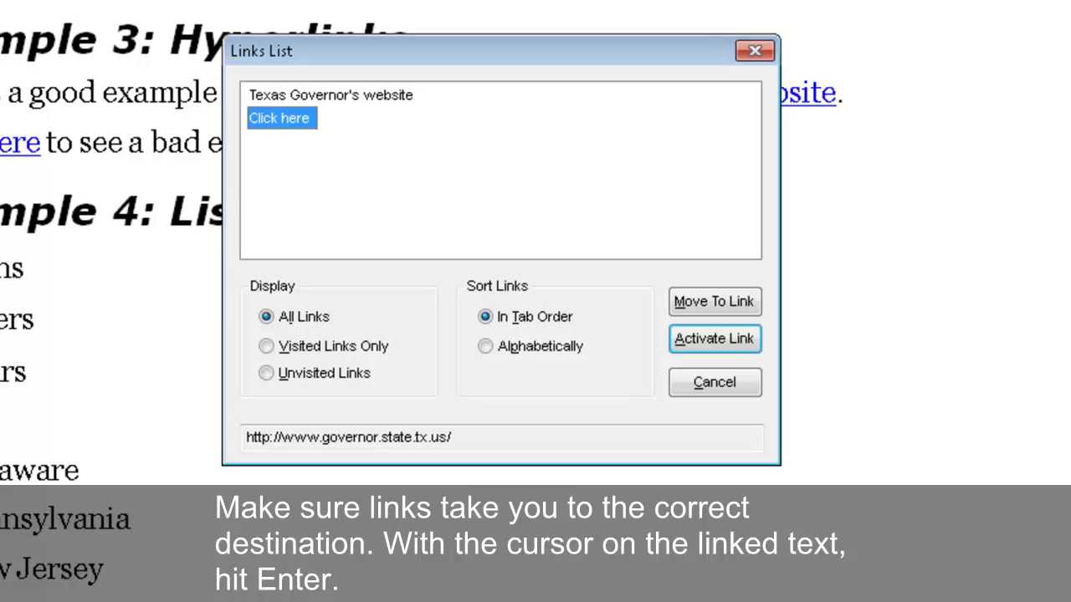
pyautogui.click(333, 95)
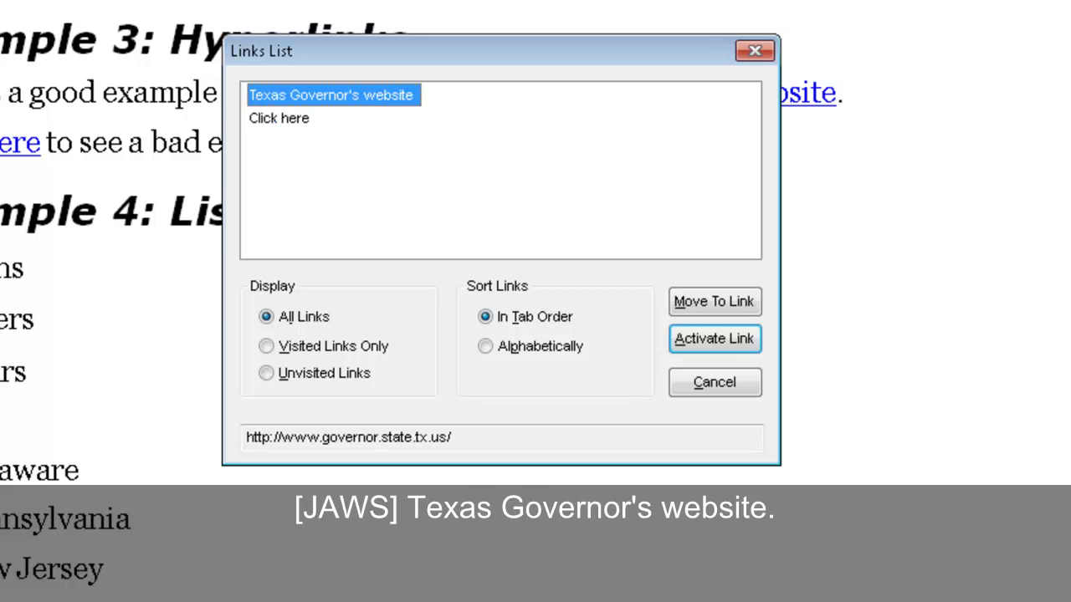
pyautogui.press('Return')
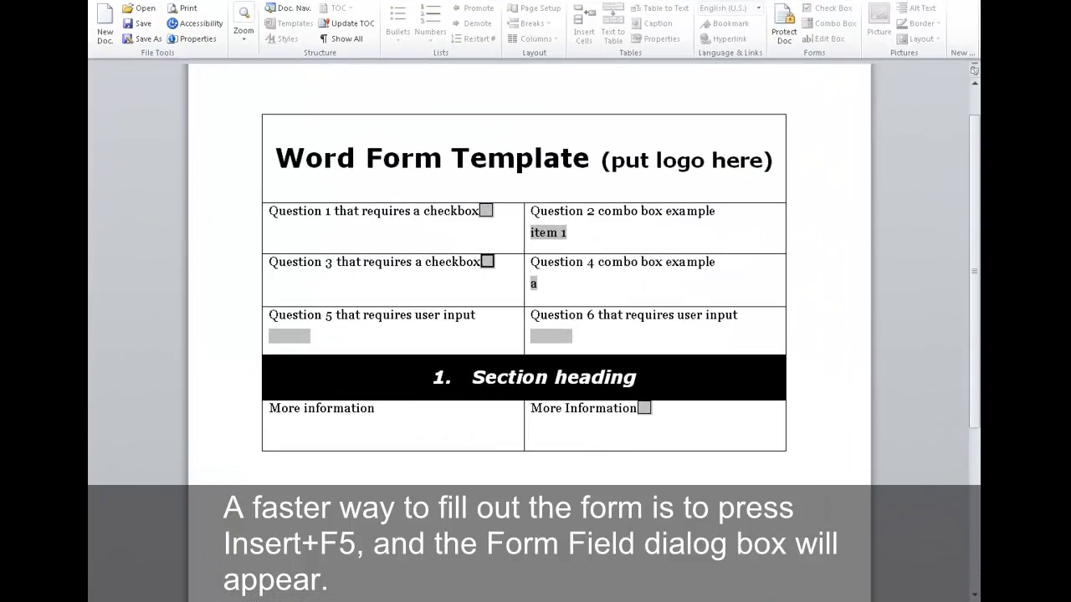
# Step: In JAWS List Fields (Insert+F5), step past the Question 2 combo box to the Question 3 checkbox
pyautogui.press('Insert+F5')
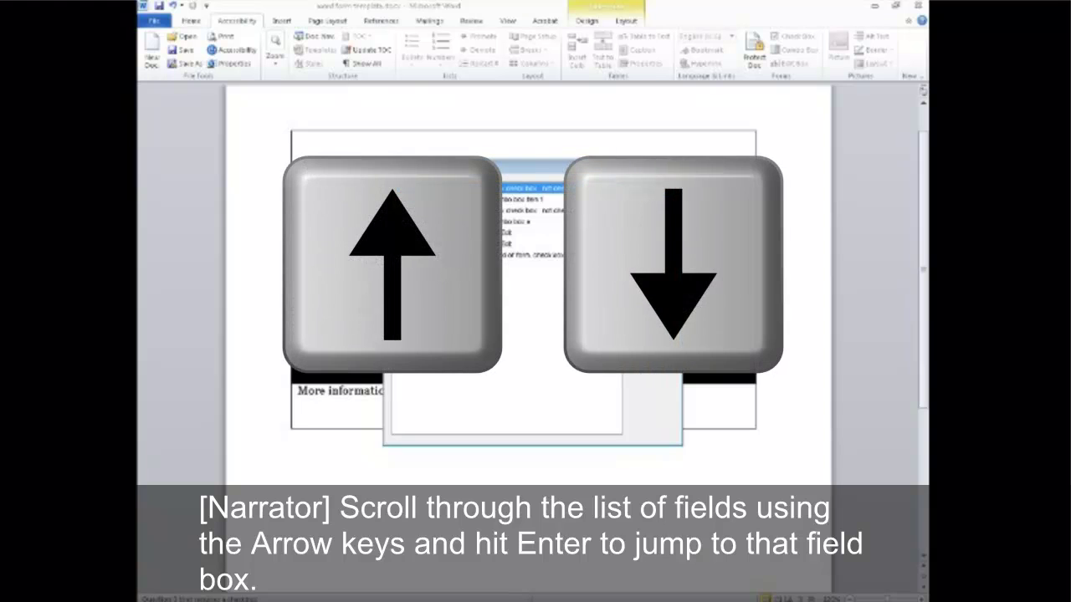
pyautogui.press('Down')
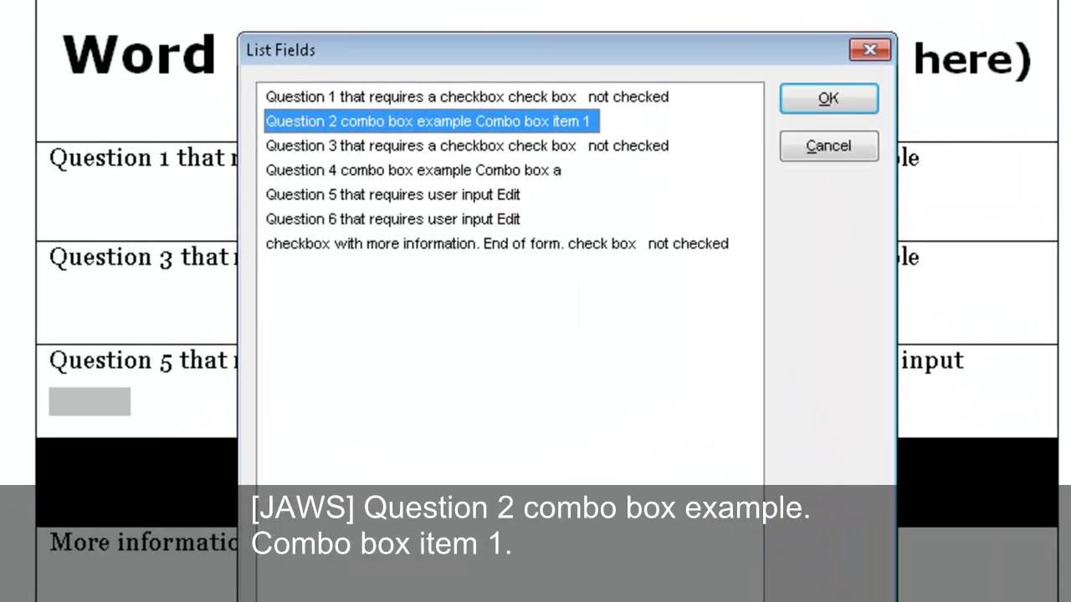
pyautogui.press('Down')
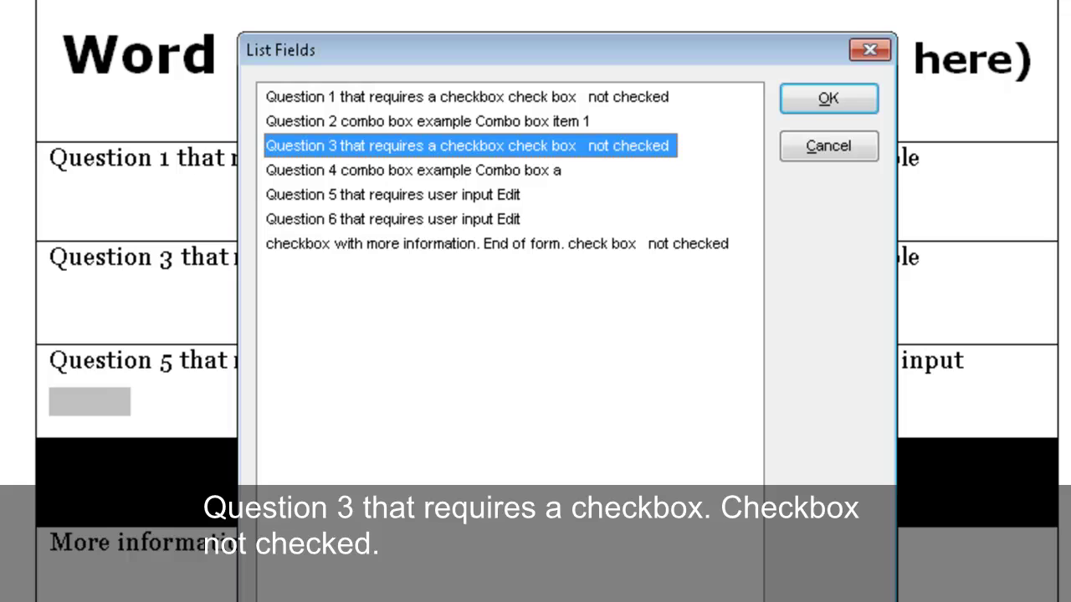